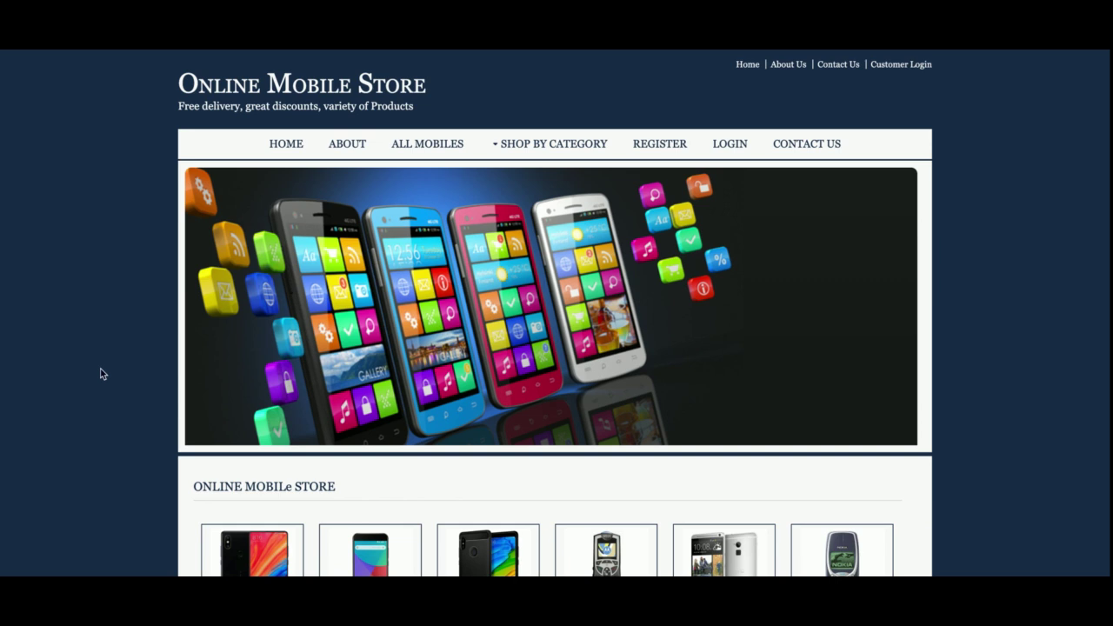
Find the Xiaomi Mi (₹12000) in the product grid and open its details page.
{"action": "scroll", "coordinate": [100, 374], "scroll_direction": "down", "scroll_amount": 4}
{"action": "scroll", "coordinate": [99, 383], "scroll_direction": "up", "scroll_amount": 4}
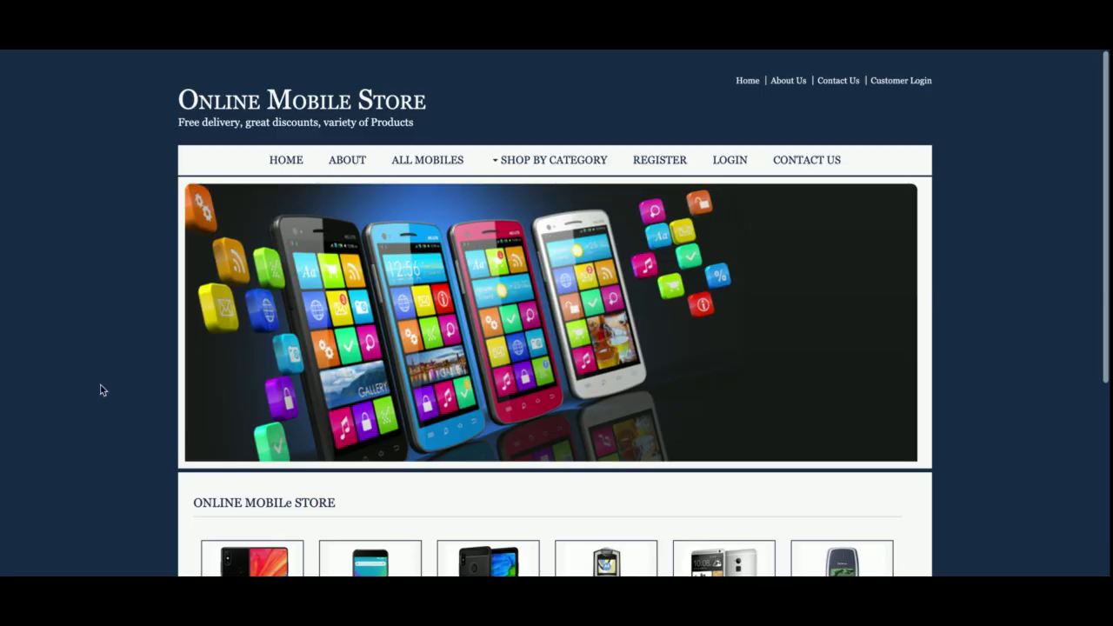
{"action": "scroll", "coordinate": [503, 338], "scroll_direction": "down", "scroll_amount": 4}
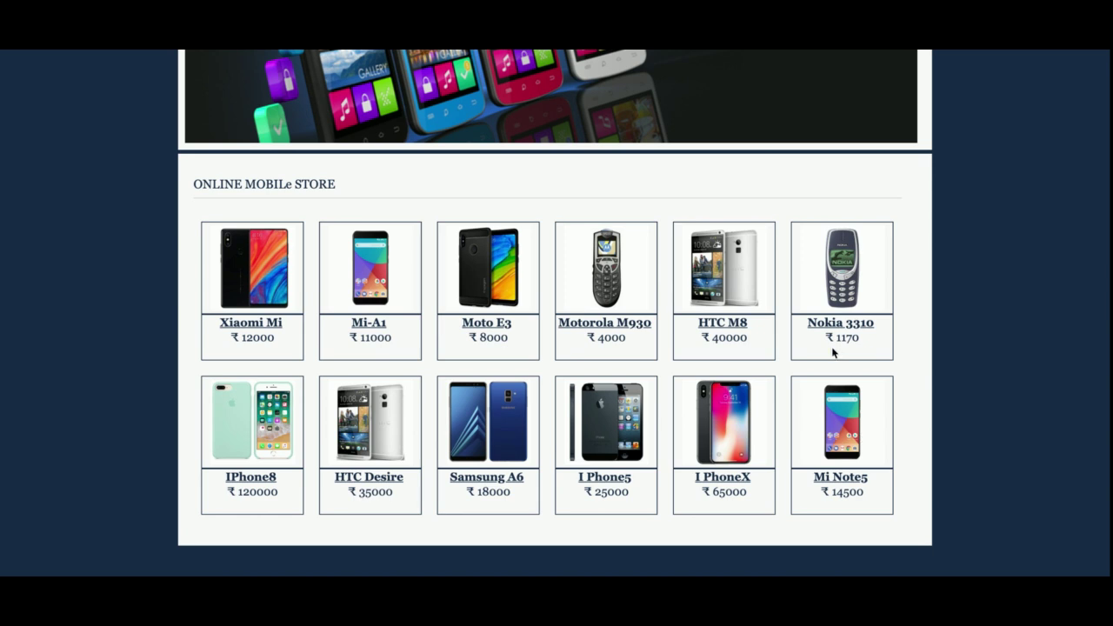
{"action": "scroll", "coordinate": [832, 351], "scroll_direction": "up", "scroll_amount": 1}
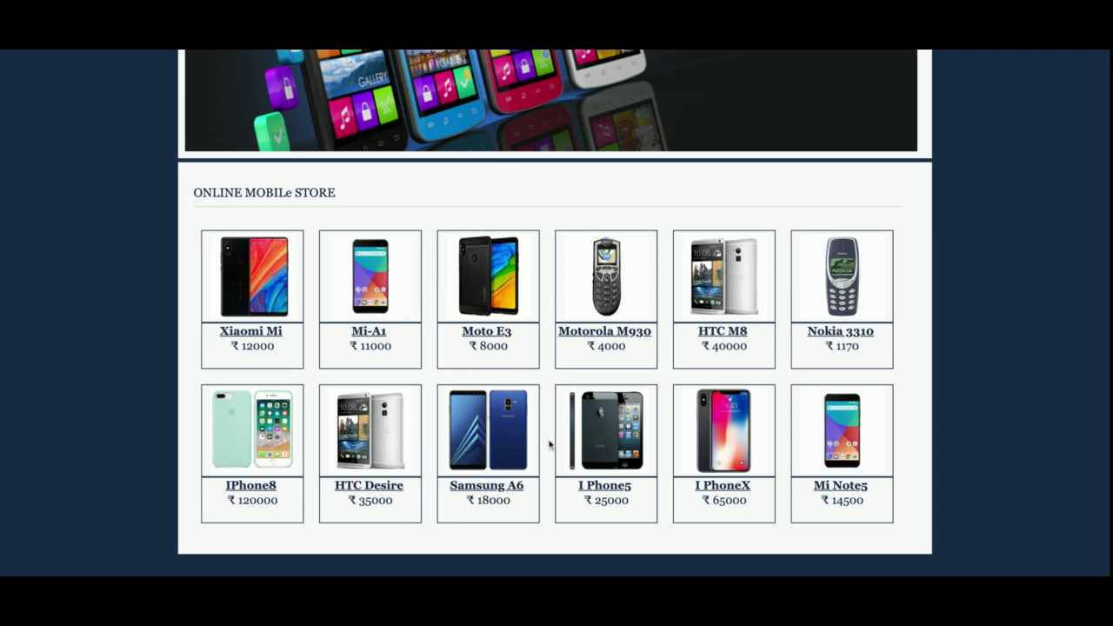
{"action": "left_click", "coordinate": [242, 257]}
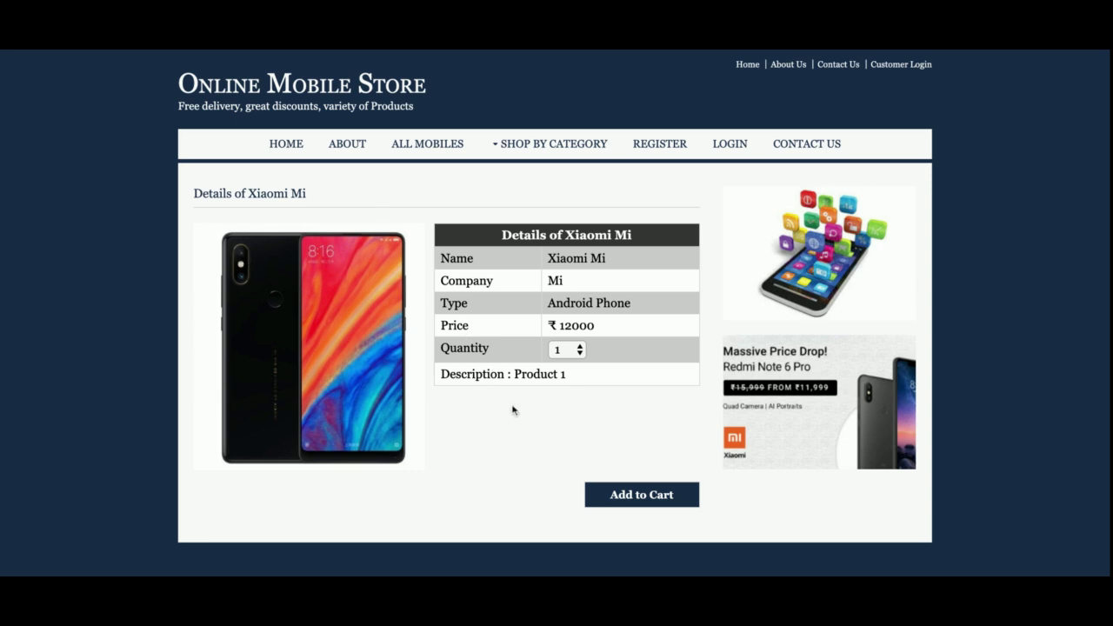
Add Xiaomi Mi and Nokia 3310 to the cart, remove IPhone8, and proceed to checkout.
{"action": "left_click", "coordinate": [616, 503]}
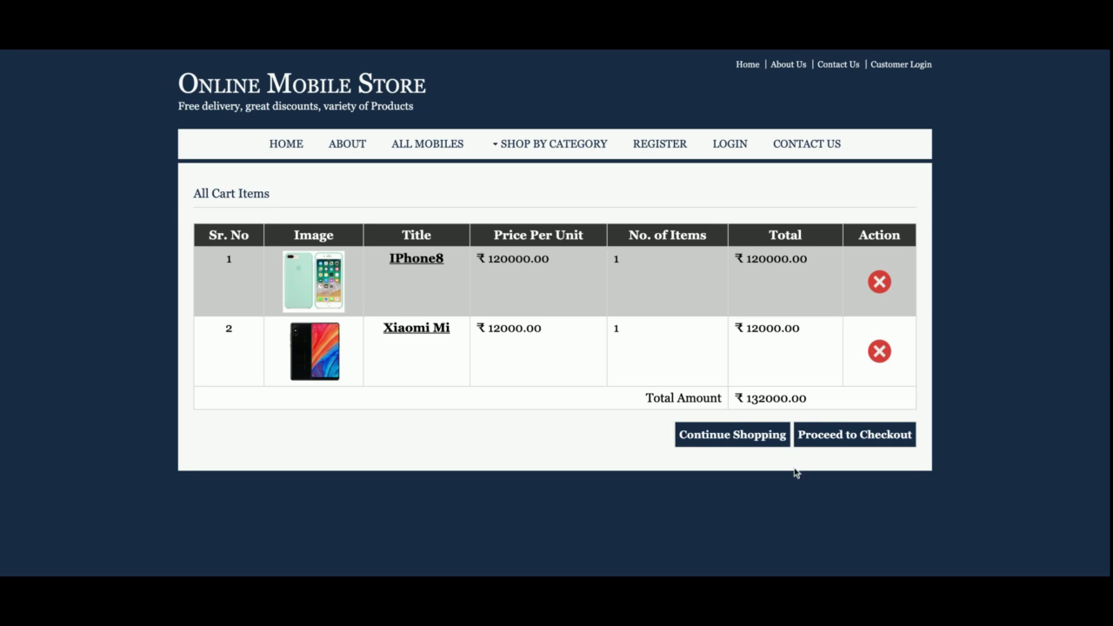
{"action": "left_click", "coordinate": [720, 444]}
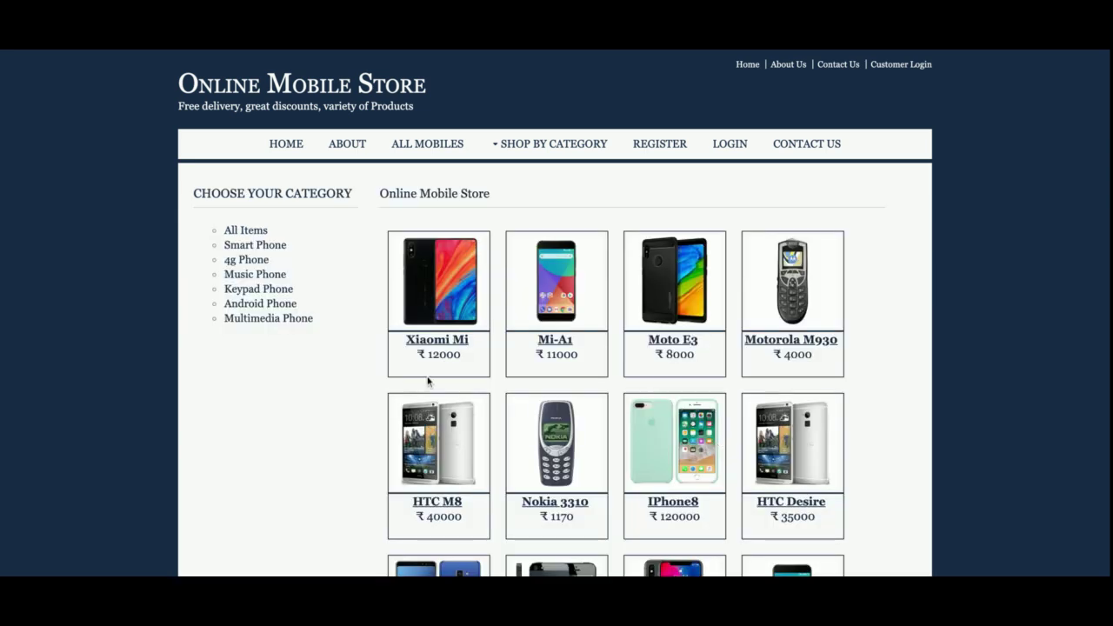
{"action": "scroll", "coordinate": [514, 438], "scroll_direction": "down", "scroll_amount": 3}
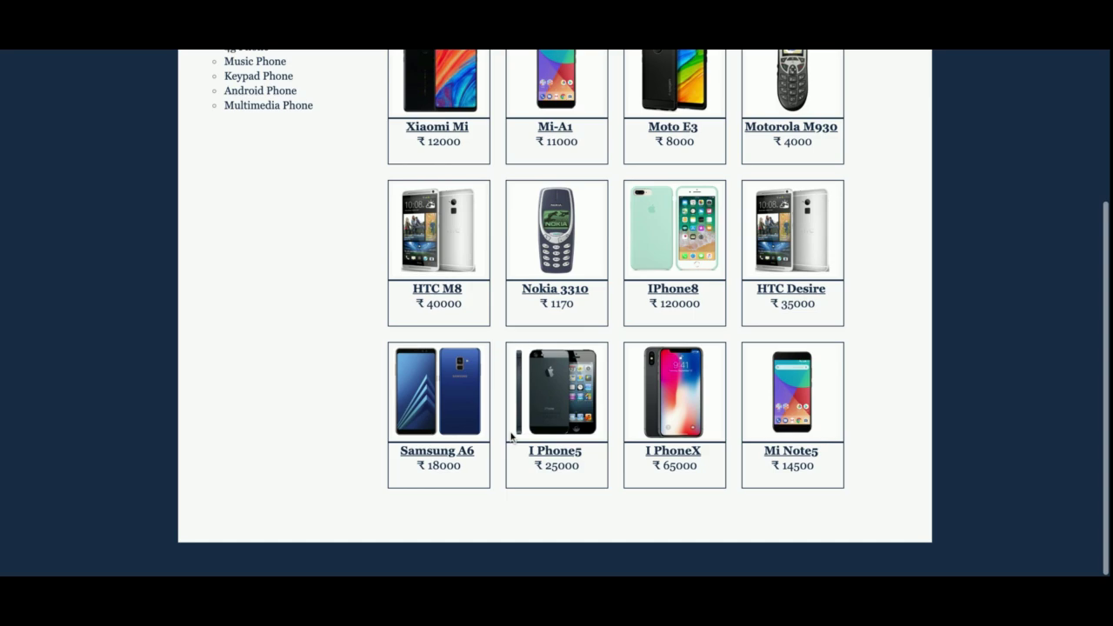
{"action": "left_click", "coordinate": [550, 241]}
{"action": "left_click", "coordinate": [633, 502]}
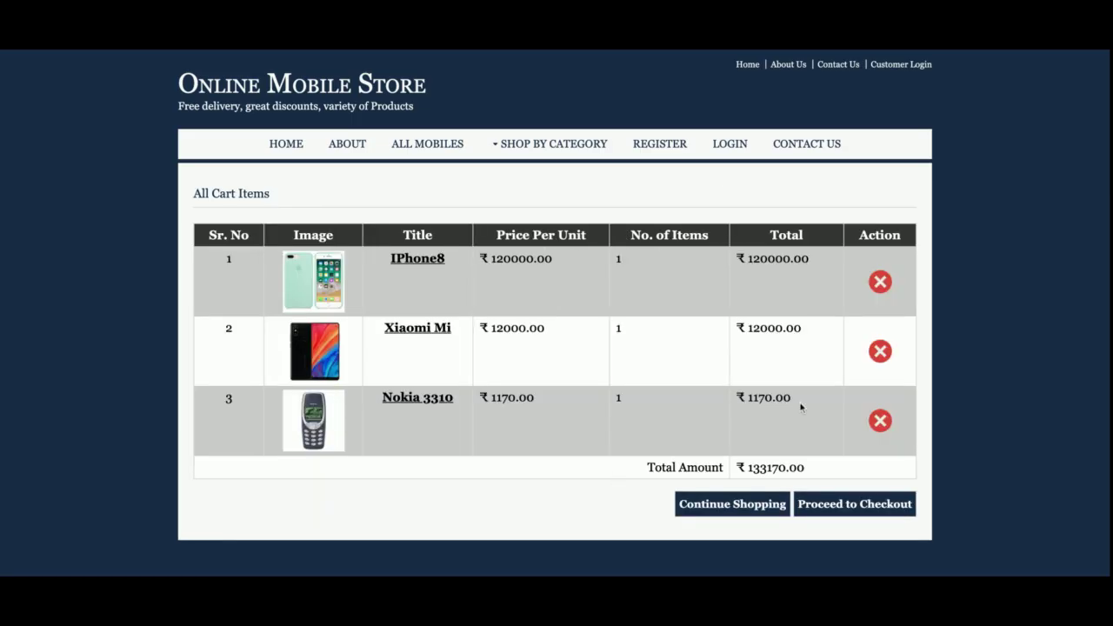
{"action": "left_click", "coordinate": [878, 281]}
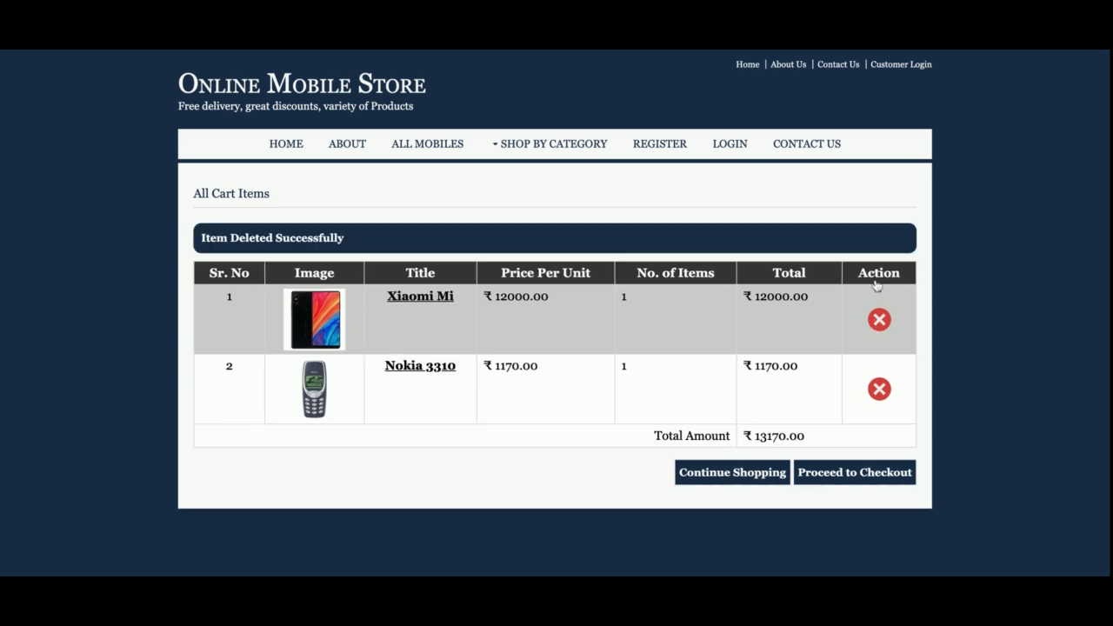
{"action": "left_click", "coordinate": [860, 469]}
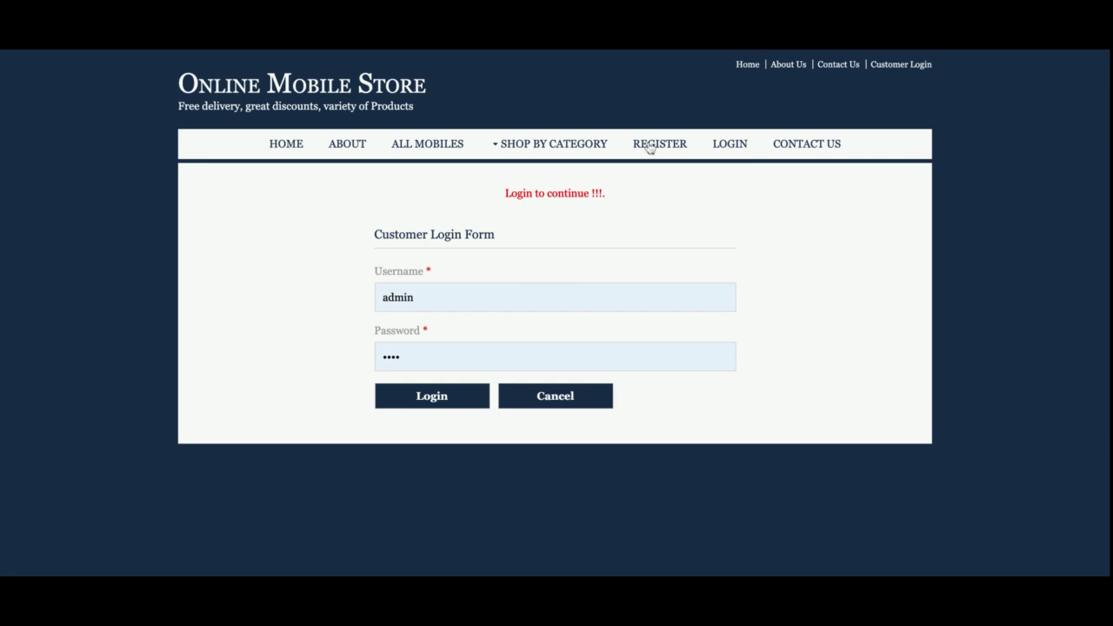
Replace the prefilled login username with the suggested customer username.
{"action": "double_click", "coordinate": [452, 297]}
{"action": "left_click", "coordinate": [452, 298]}
{"action": "key", "text": "BackSpace"}
{"action": "key", "text": "BackSpace"}
{"action": "key", "text": "BackSpace"}
{"action": "key", "text": "BackSpace"}
{"action": "type", "text": "d"}
{"action": "key", "text": "BackSpace"}
{"action": "key", "text": "Down"}
{"action": "key", "text": "Return"}
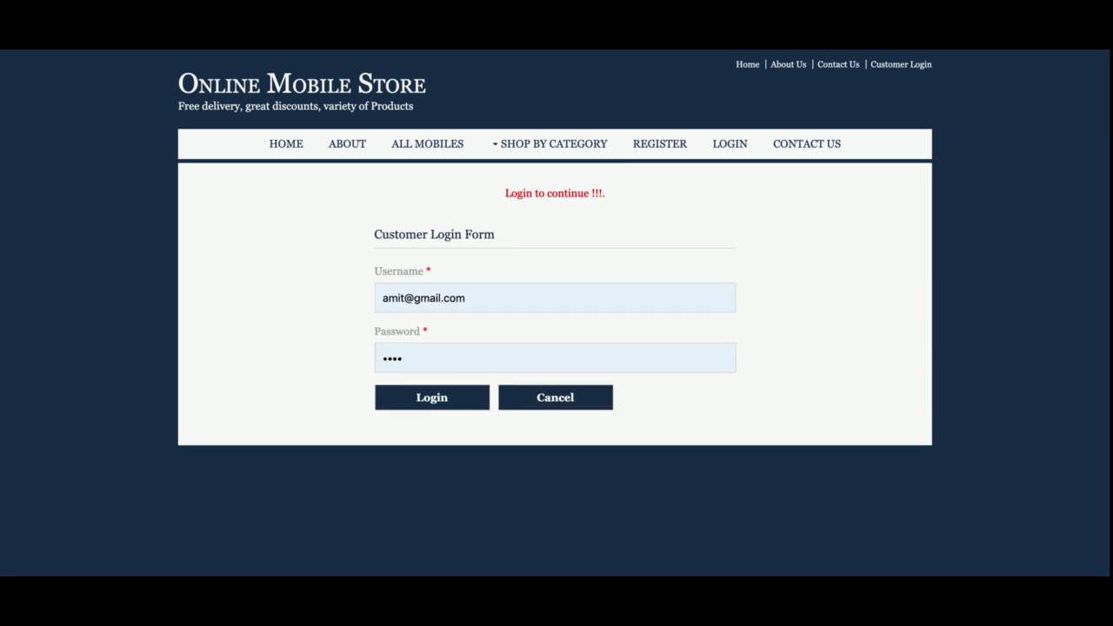
Log in and fill every shipping address field from Name to Pincode.
{"action": "key", "text": "Return"}
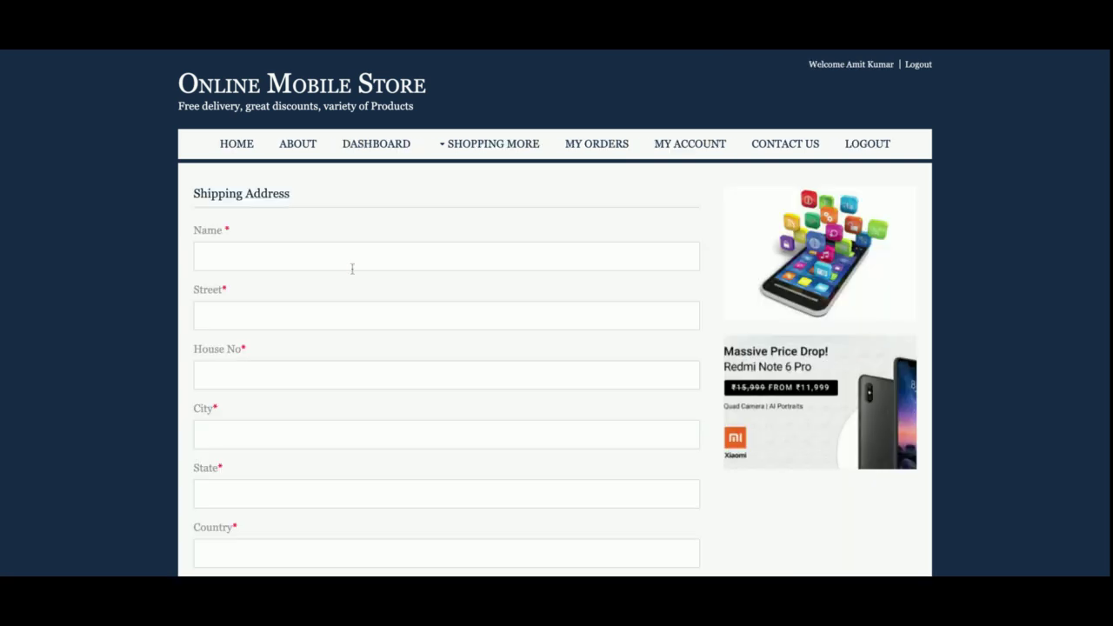
{"action": "left_click", "coordinate": [353, 269]}
{"action": "type", "text": "jh\tgj\thgj\thghj\tg\thjg\tjhg"}
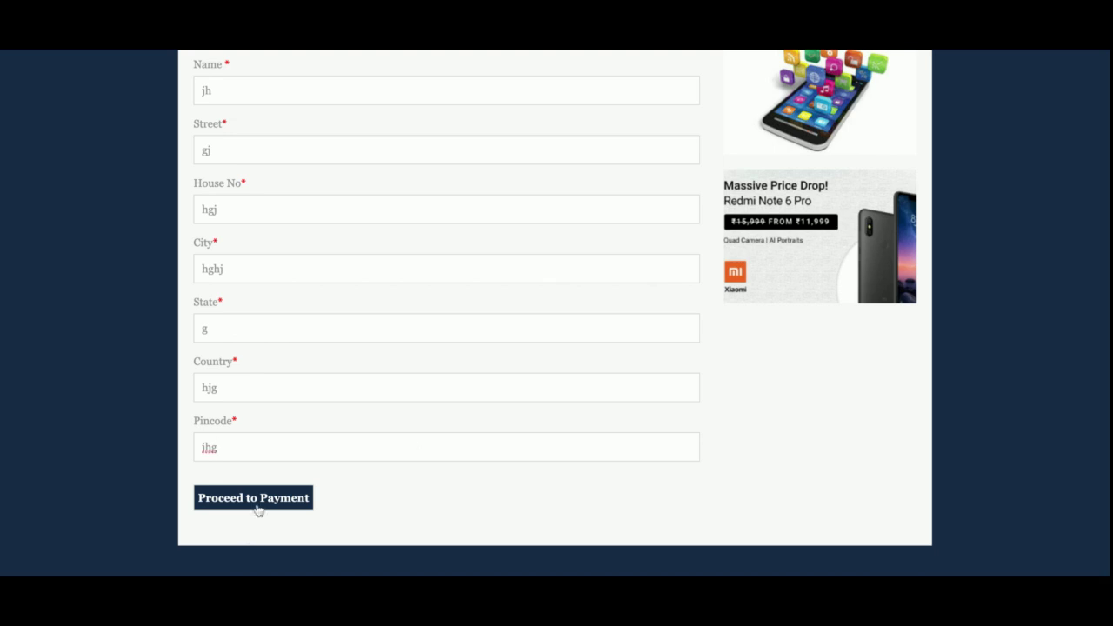
On the payment page, enter the card number and cardholder name and choose Discover.
{"action": "left_click", "coordinate": [258, 509]}
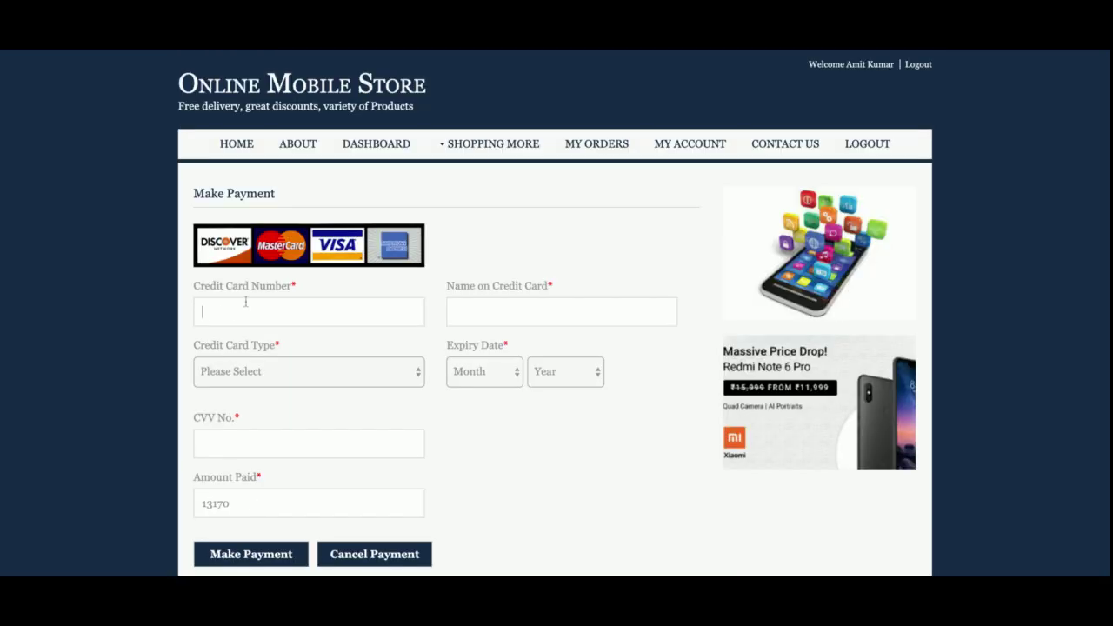
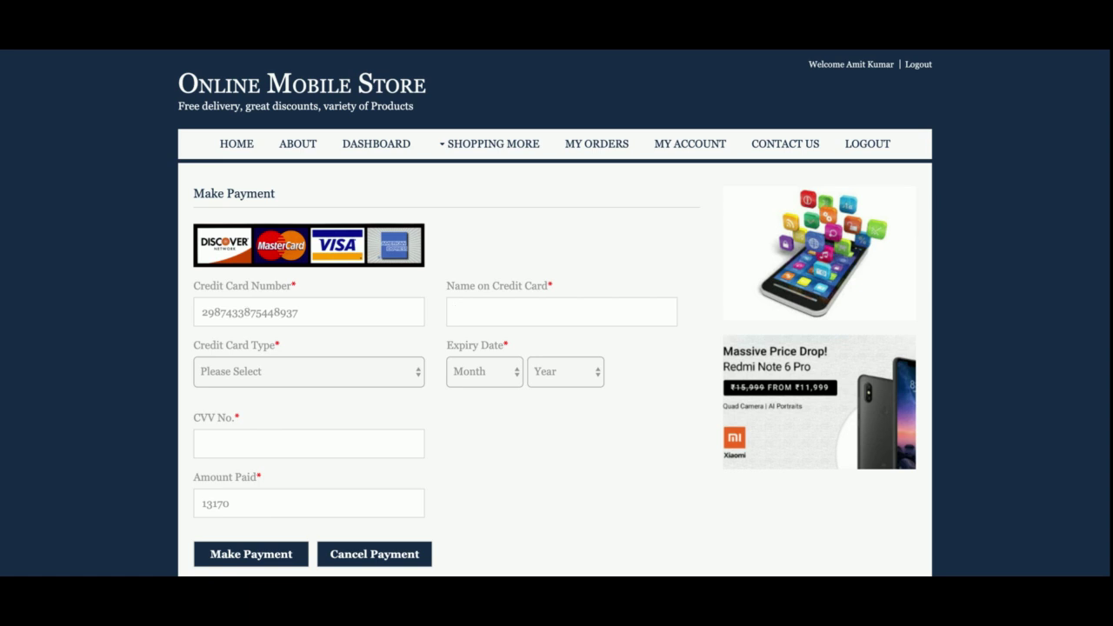
{"action": "key", "text": "Down"}
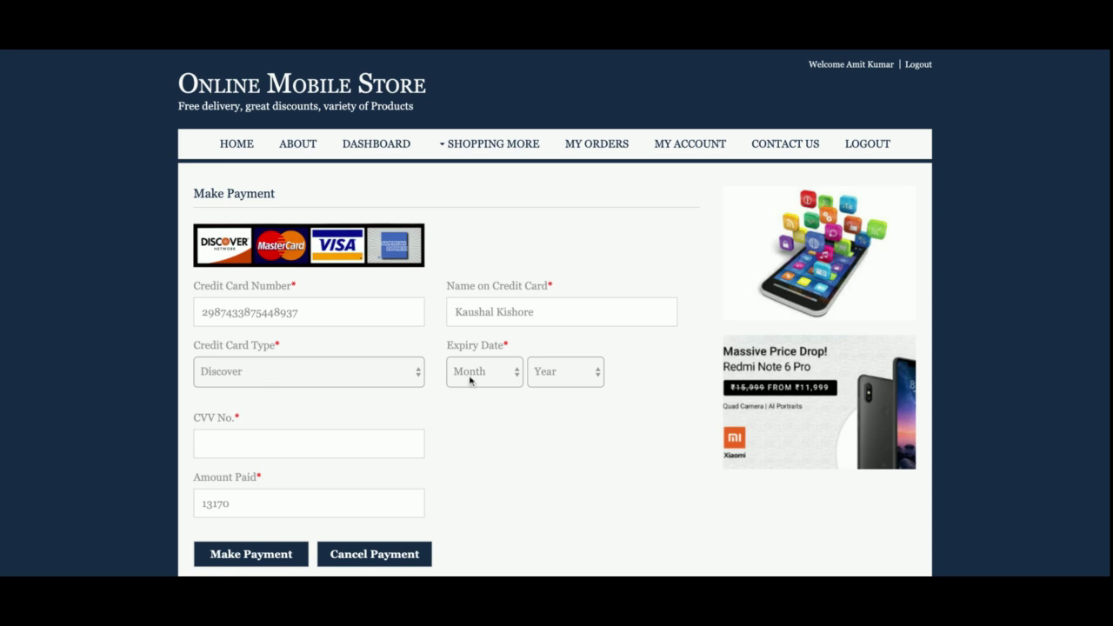
Set expiry May 2019, enter the CVV, make the payment, and highlight order ID 18.
{"action": "left_click", "coordinate": [471, 380]}
{"action": "left_click", "coordinate": [576, 380]}
{"action": "left_click", "coordinate": [576, 386]}
{"action": "left_click", "coordinate": [280, 441]}
{"action": "left_click", "coordinate": [265, 556]}
{"action": "double_click", "coordinate": [274, 233]}
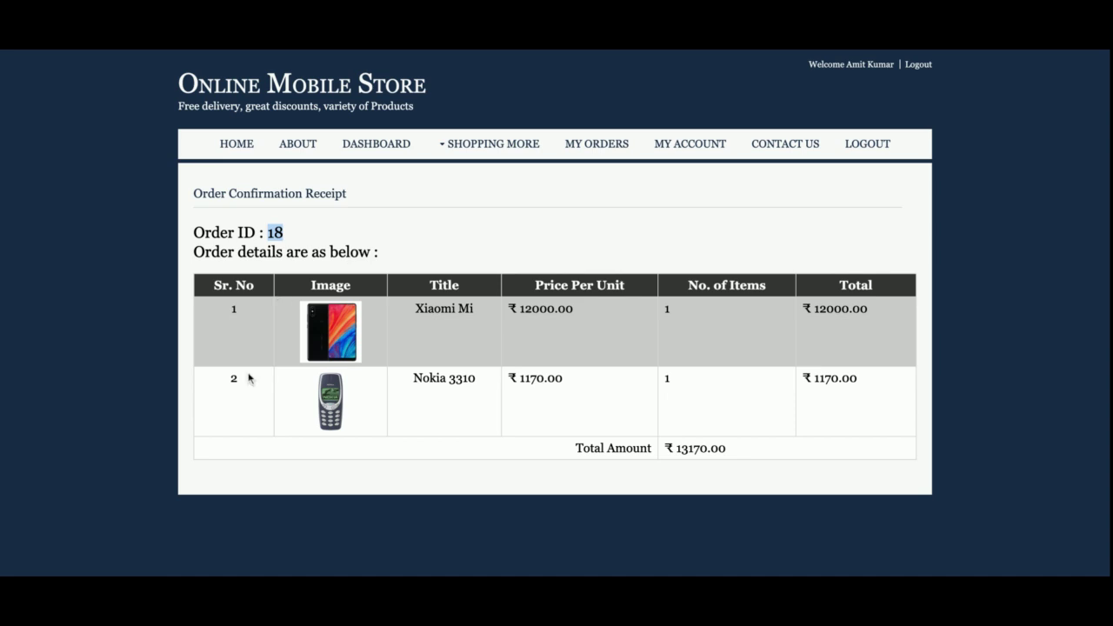
{"action": "triple_click", "coordinate": [424, 308]}
{"action": "triple_click", "coordinate": [439, 379]}
{"action": "left_click", "coordinate": [477, 407]}
{"action": "double_click", "coordinate": [679, 448]}
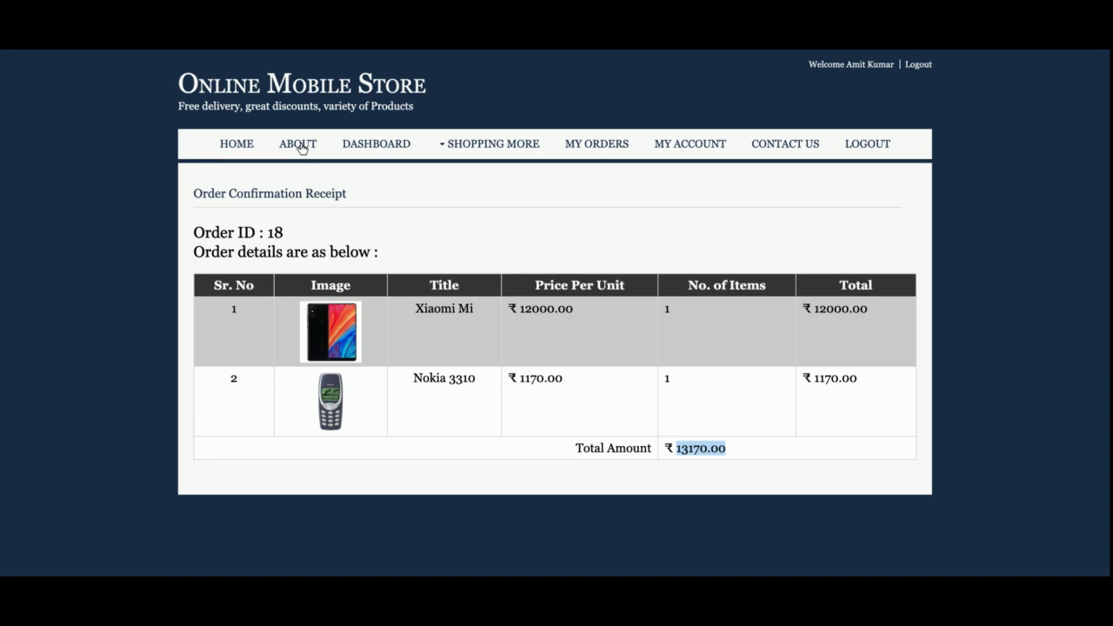
From the customer dashboard's order list, view the items in order 18.
{"action": "left_click", "coordinate": [298, 146]}
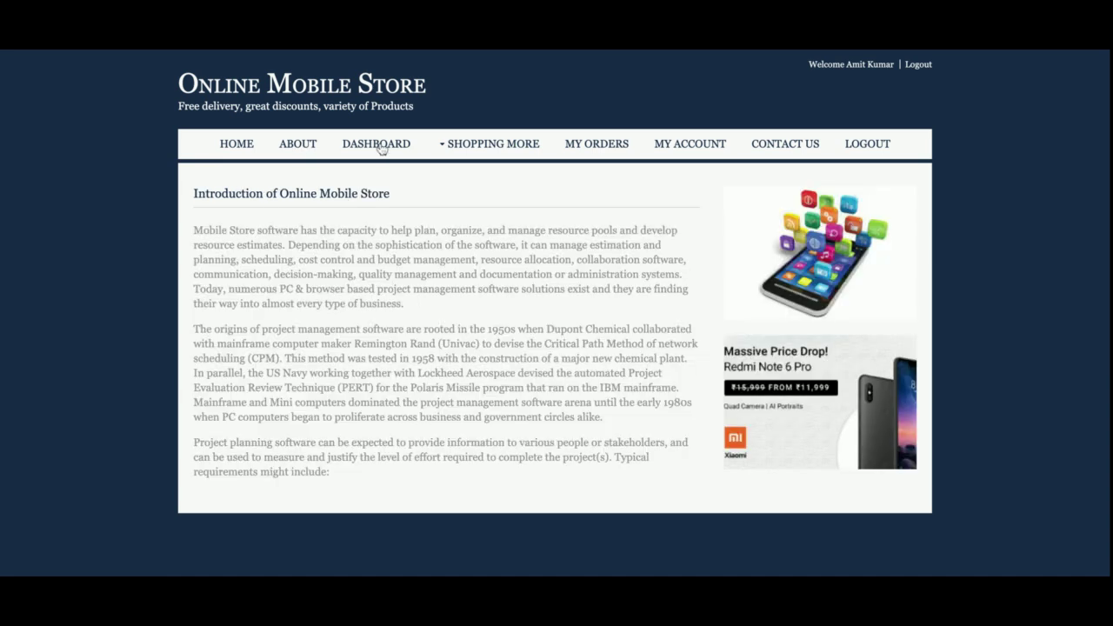
{"action": "left_click", "coordinate": [381, 148]}
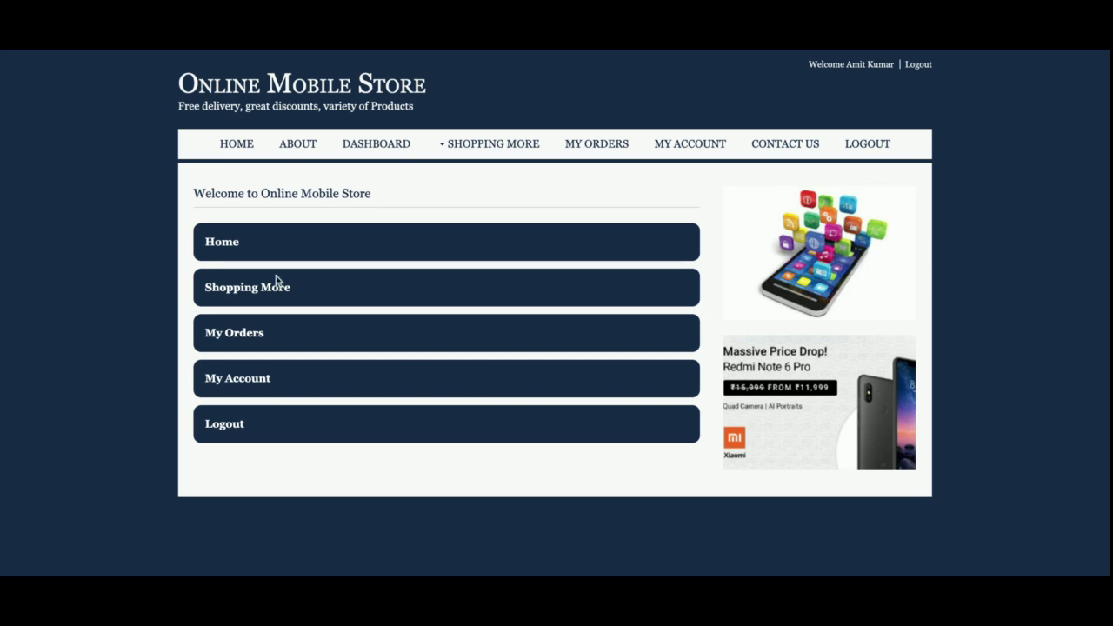
{"action": "left_click", "coordinate": [242, 344]}
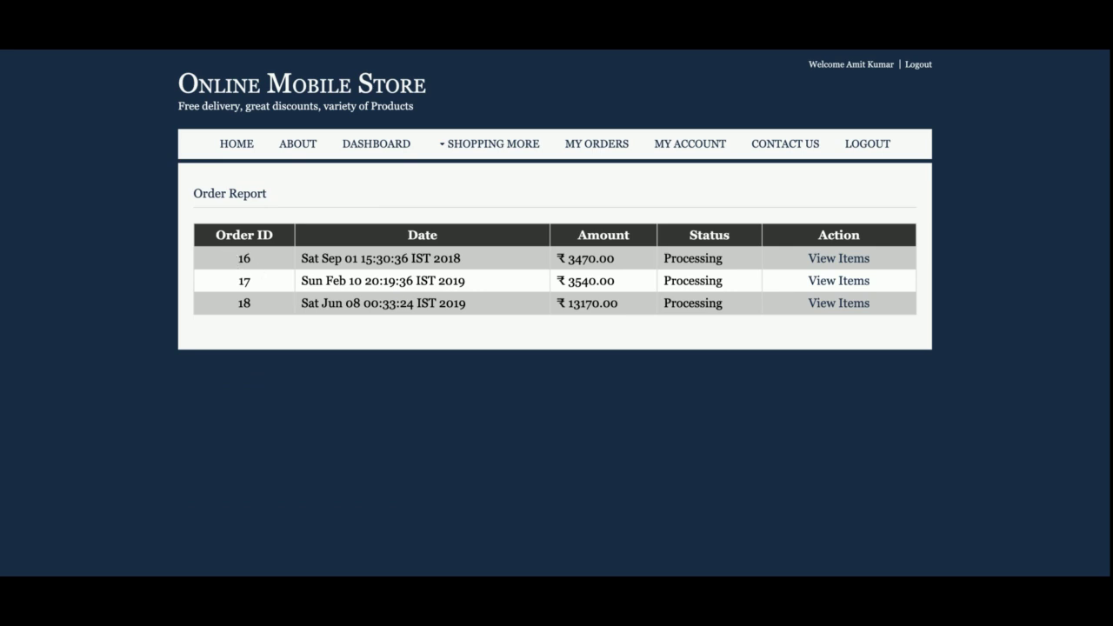
{"action": "left_click", "coordinate": [825, 305]}
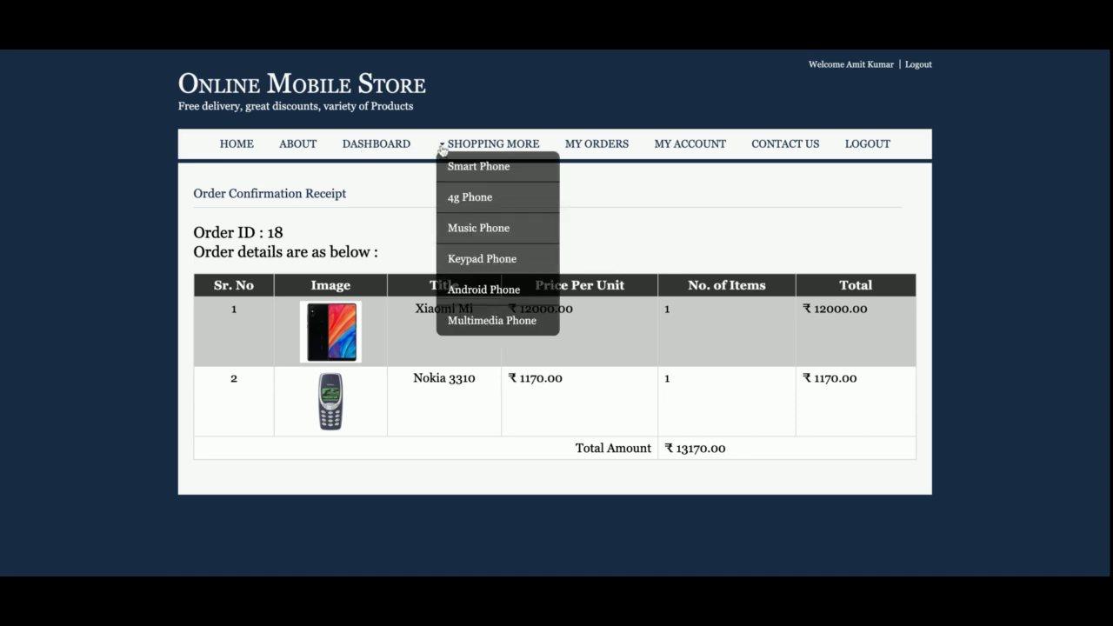
Return to the dashboard and open My Account's Registration Form with saved details.
{"action": "left_click", "coordinate": [386, 144]}
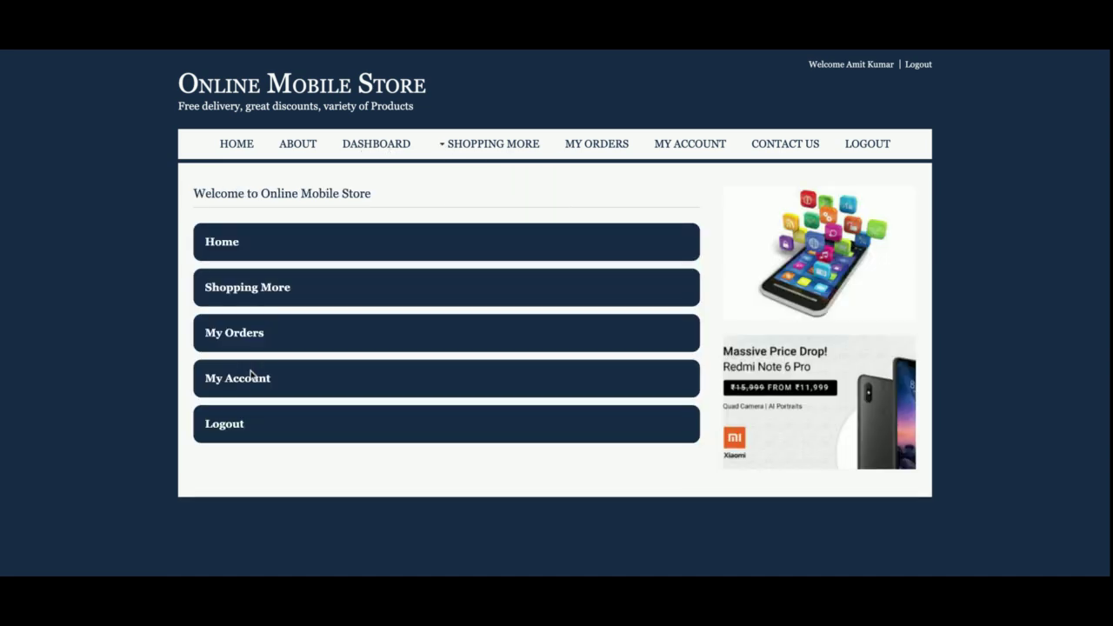
{"action": "left_click", "coordinate": [256, 378]}
{"action": "scroll", "coordinate": [565, 389], "scroll_direction": "down", "scroll_amount": 3}
{"action": "scroll", "coordinate": [565, 389], "scroll_direction": "up", "scroll_amount": 3}
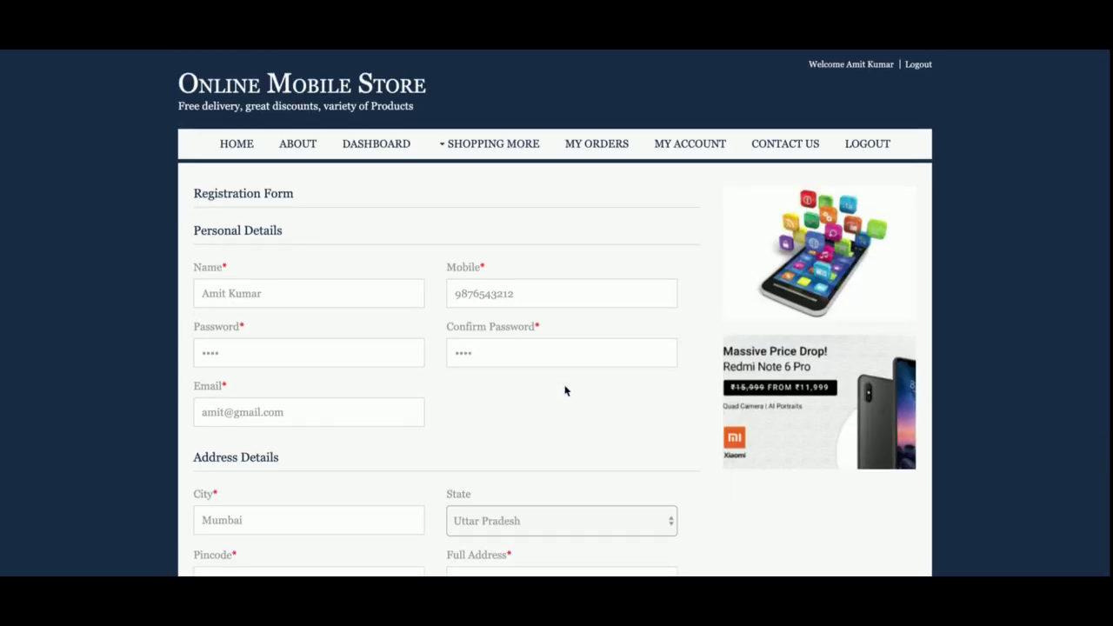
Visit My Orders, My Account and Contact Us, then log out and open About.
{"action": "left_click", "coordinate": [589, 145]}
{"action": "left_click", "coordinate": [712, 144]}
{"action": "left_click", "coordinate": [770, 146]}
{"action": "left_click", "coordinate": [870, 146]}
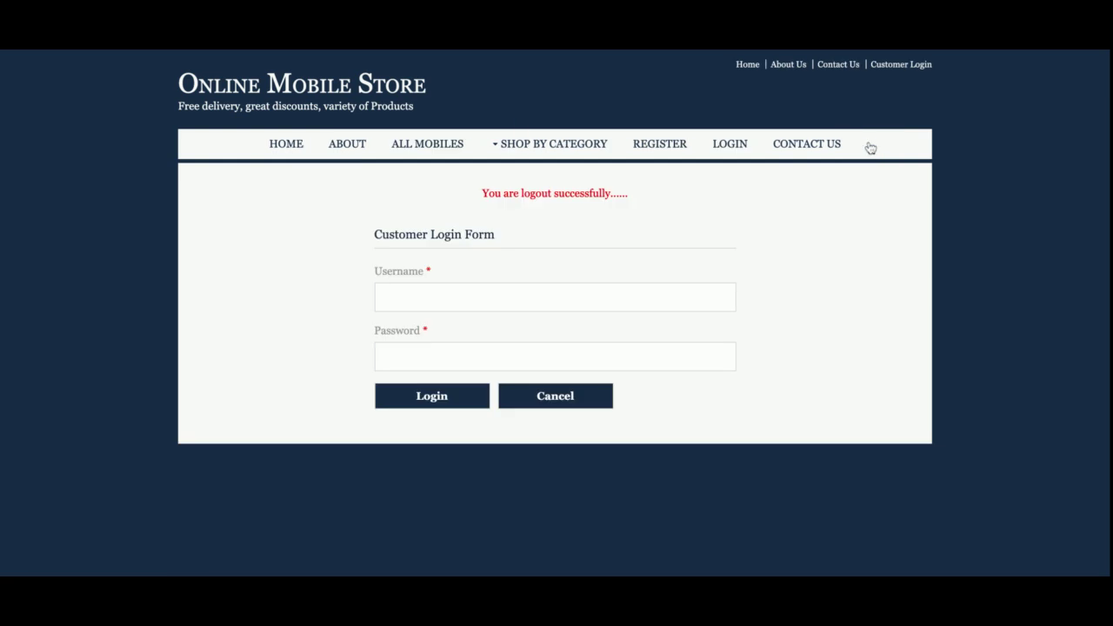
{"action": "left_click", "coordinate": [346, 148]}
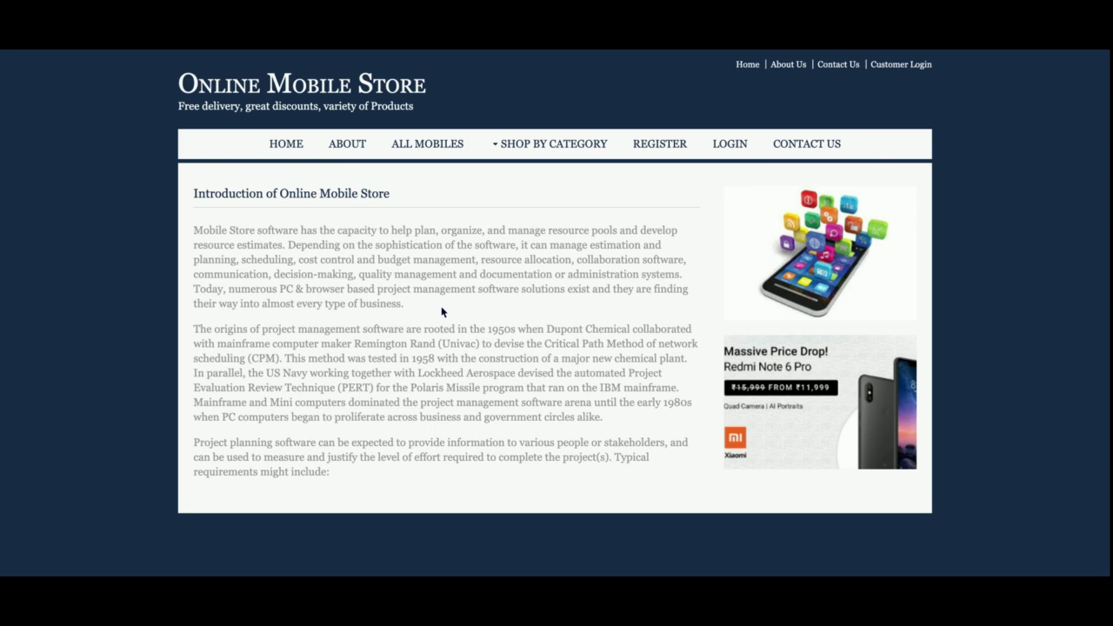
Show all mobiles, then filter the sidebar by Smart, 4g, Keypad, Android, Multimedia and Music Phone.
{"action": "left_click", "coordinate": [414, 148]}
{"action": "scroll", "coordinate": [469, 296], "scroll_direction": "down", "scroll_amount": 3}
{"action": "scroll", "coordinate": [479, 318], "scroll_direction": "up", "scroll_amount": 3}
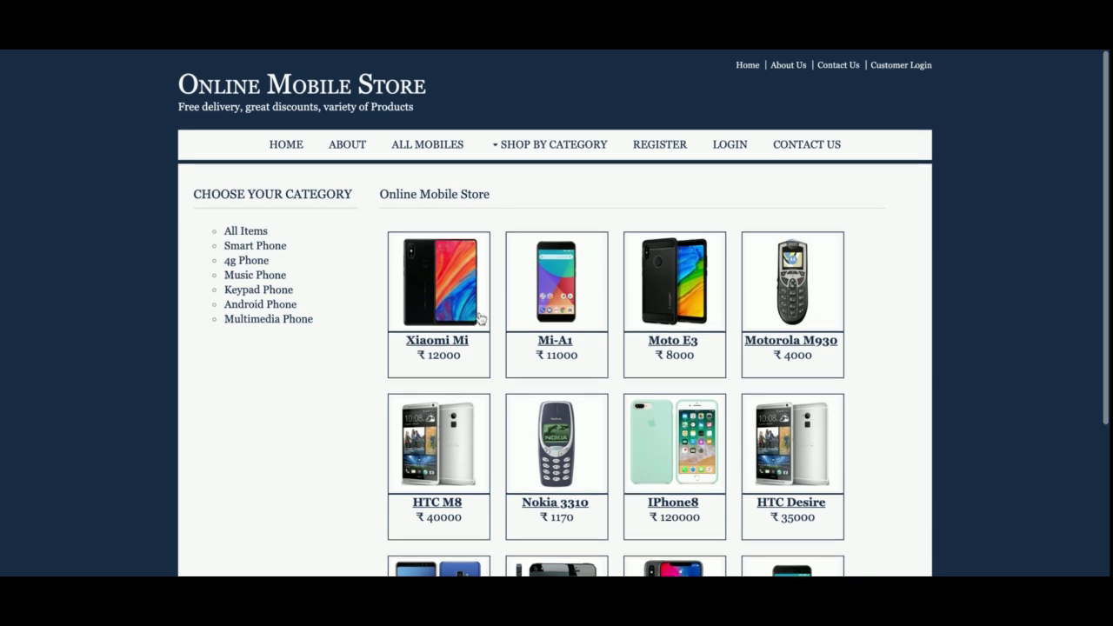
{"action": "scroll", "coordinate": [479, 318], "scroll_direction": "down", "scroll_amount": 3}
{"action": "scroll", "coordinate": [479, 318], "scroll_direction": "up", "scroll_amount": 1}
{"action": "scroll", "coordinate": [479, 319], "scroll_direction": "up", "scroll_amount": 1}
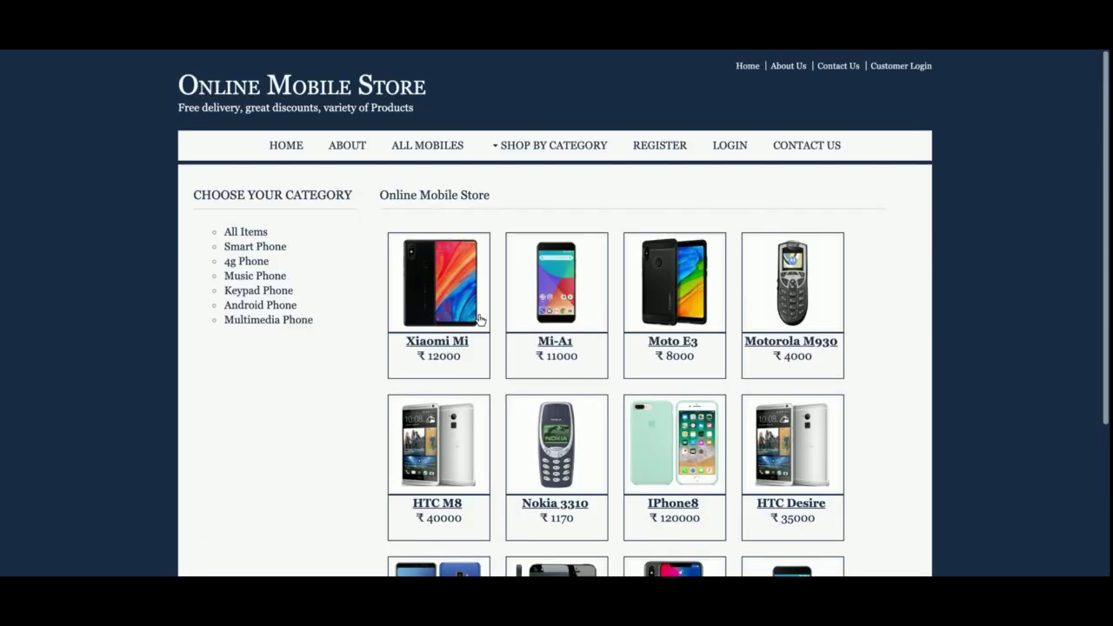
{"action": "left_click", "coordinate": [256, 246]}
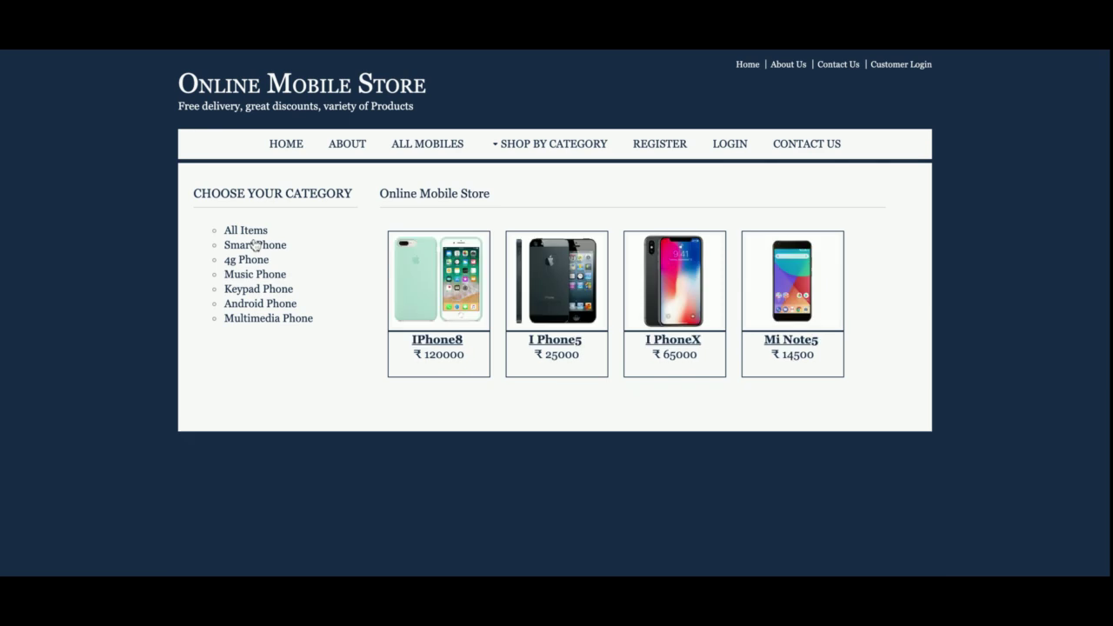
{"action": "left_click", "coordinate": [254, 261]}
{"action": "left_click", "coordinate": [257, 288]}
{"action": "left_click", "coordinate": [263, 301]}
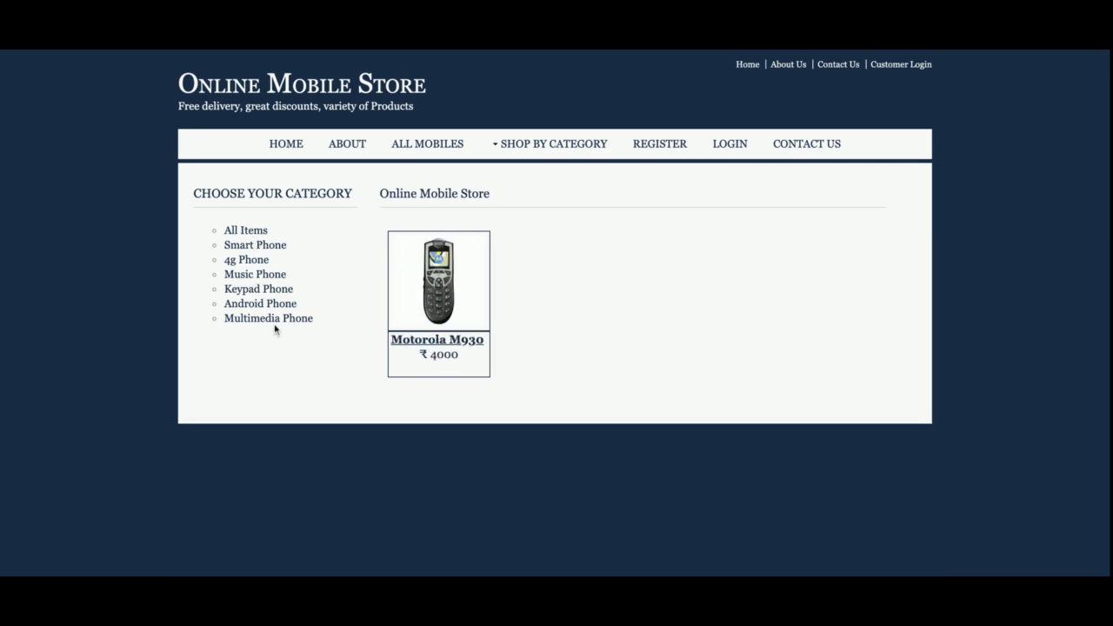
{"action": "left_click", "coordinate": [274, 318]}
{"action": "left_click", "coordinate": [265, 304]}
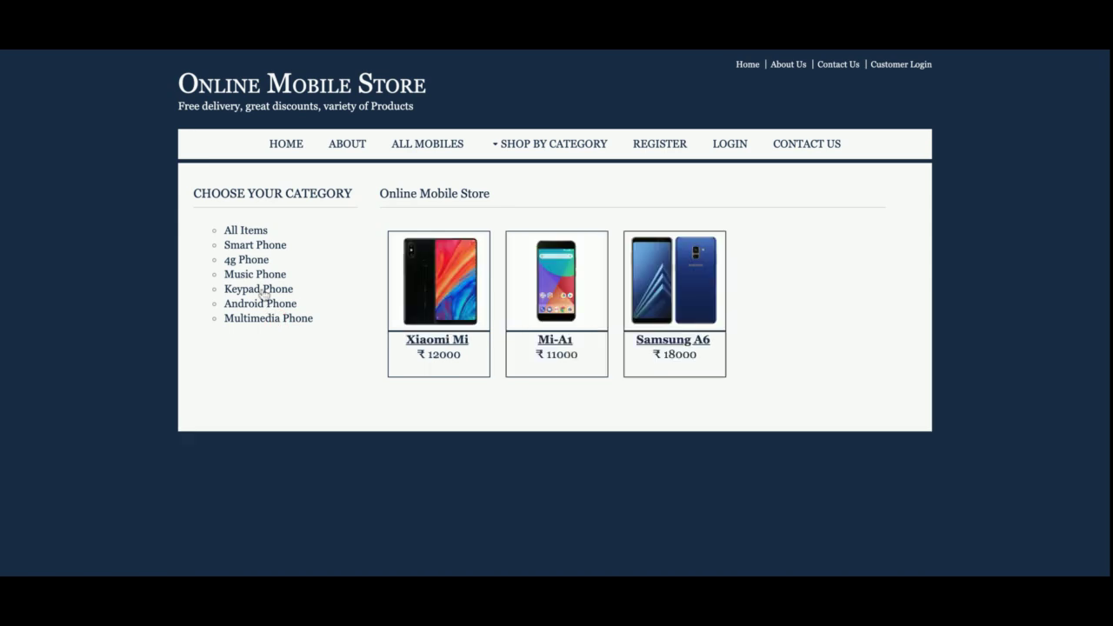
{"action": "left_click", "coordinate": [261, 291]}
{"action": "left_click", "coordinate": [253, 273]}
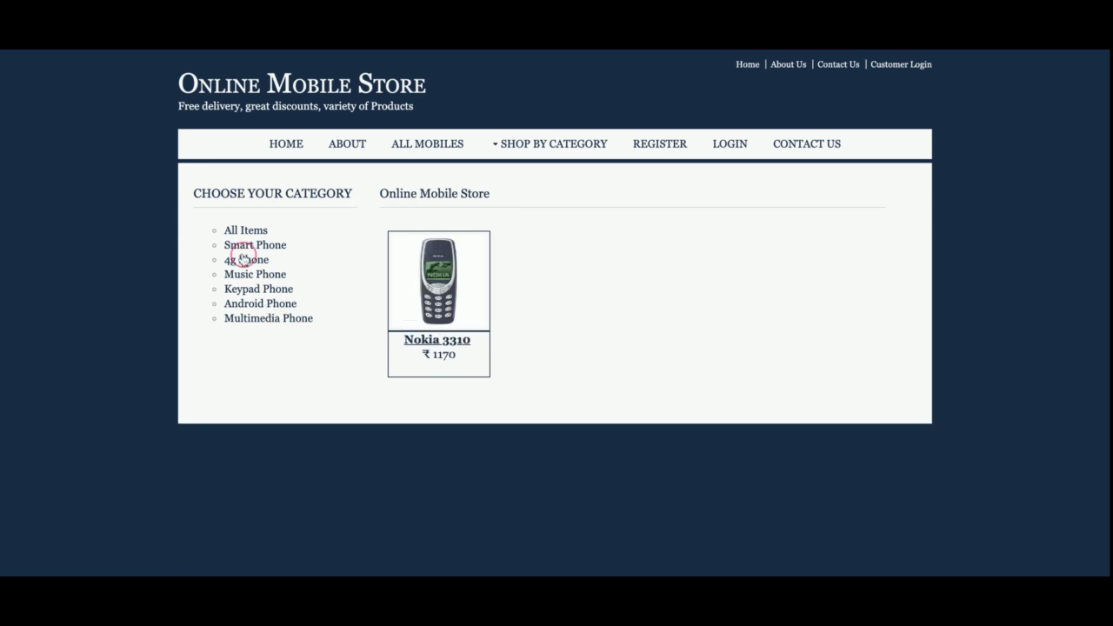
{"action": "left_click", "coordinate": [245, 246]}
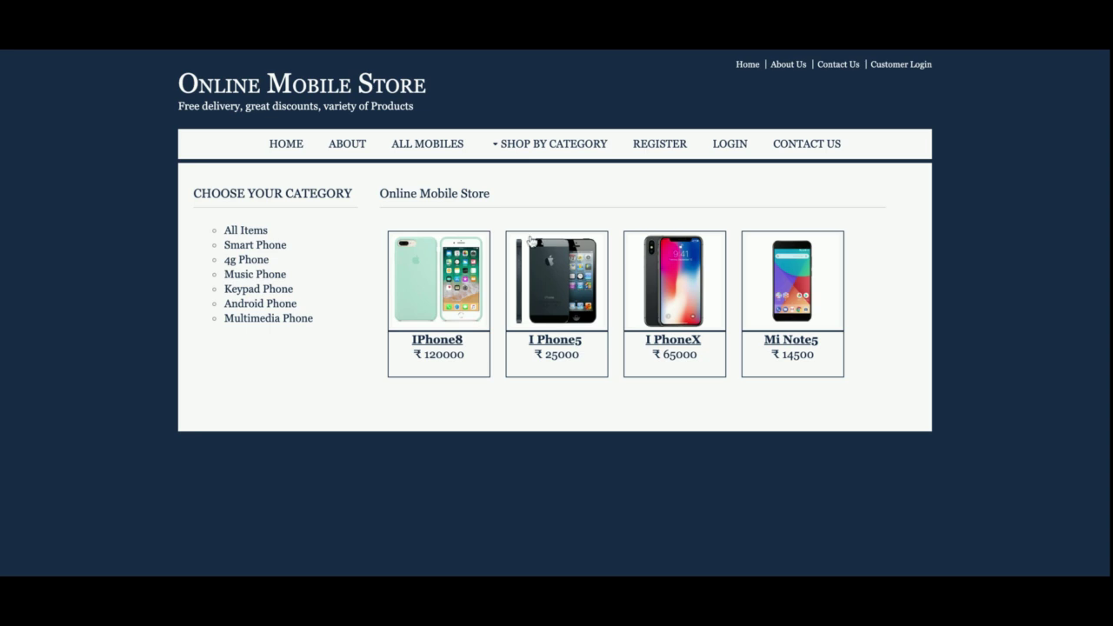
Filter via Shop By Category by Music, Android, Multimedia and 4g Phone, then open Register.
{"action": "mouse_move", "coordinate": [556, 146]}
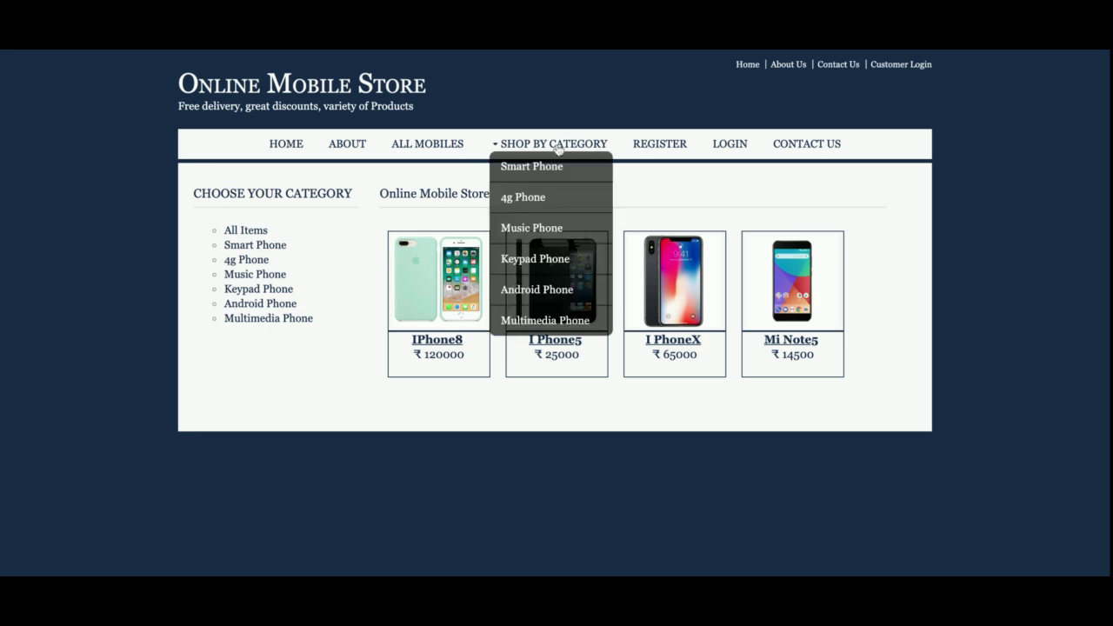
{"action": "left_click", "coordinate": [545, 230]}
{"action": "mouse_move", "coordinate": [522, 148]}
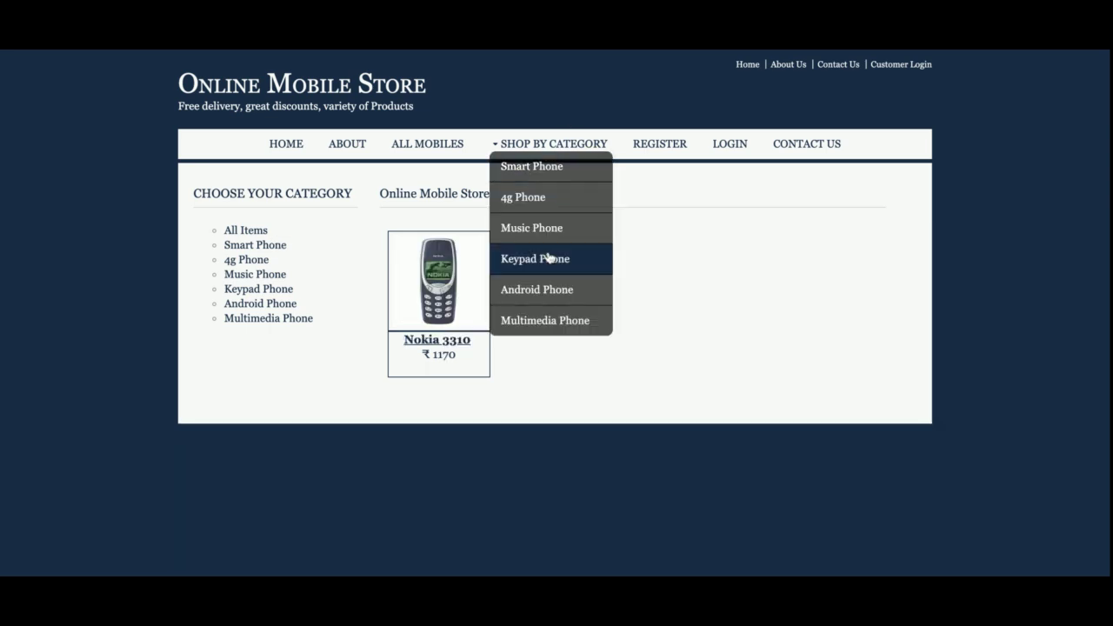
{"action": "left_click", "coordinate": [526, 289]}
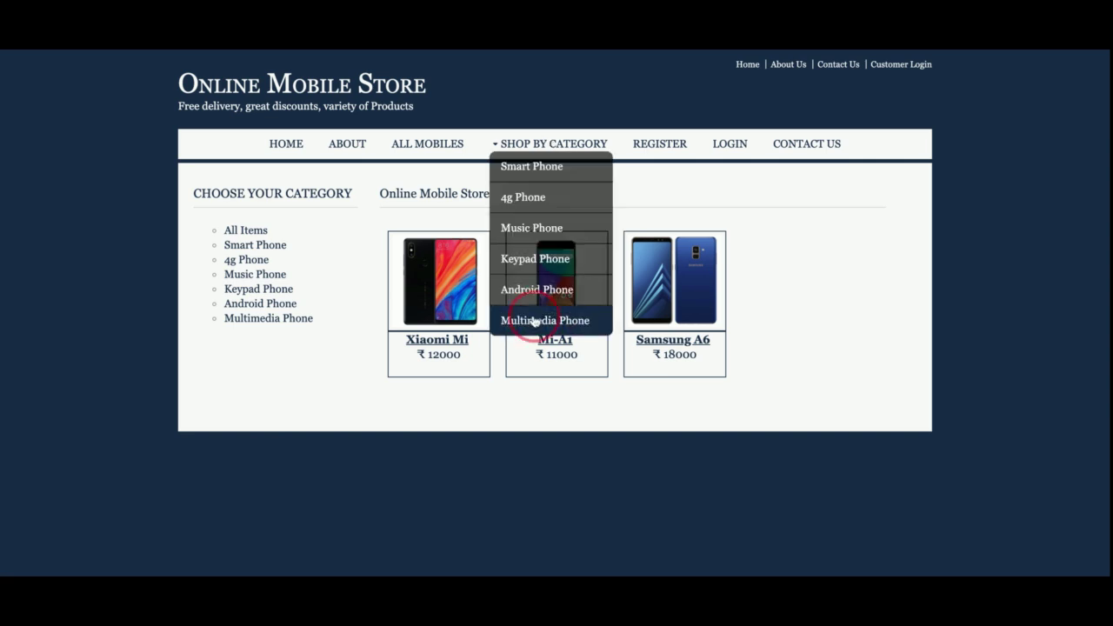
{"action": "left_click", "coordinate": [532, 318]}
{"action": "left_click", "coordinate": [527, 198]}
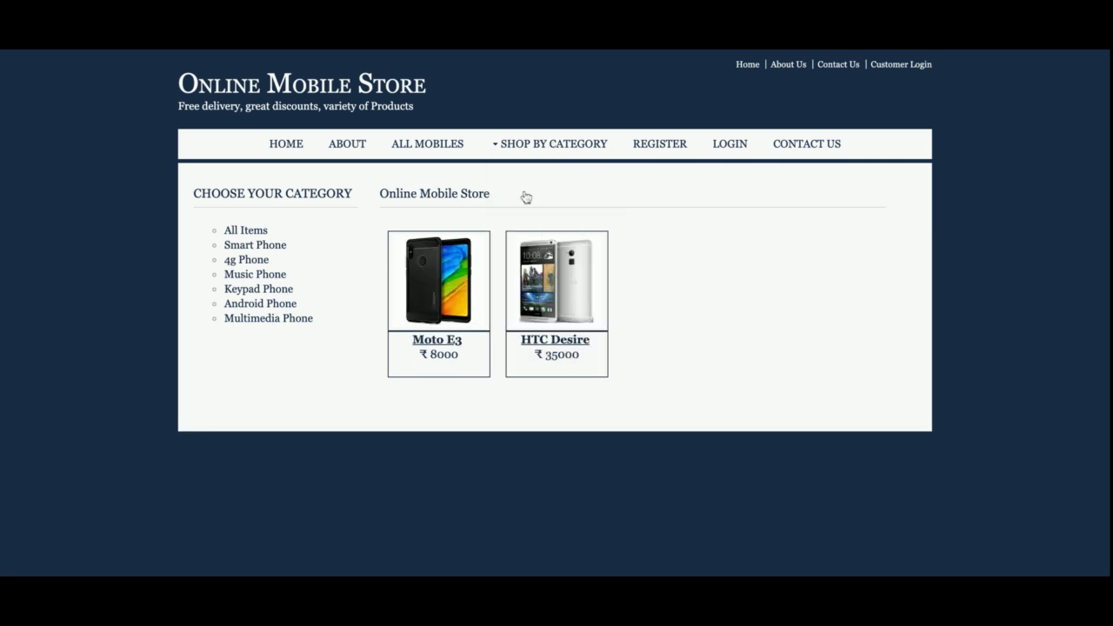
{"action": "left_click", "coordinate": [655, 154]}
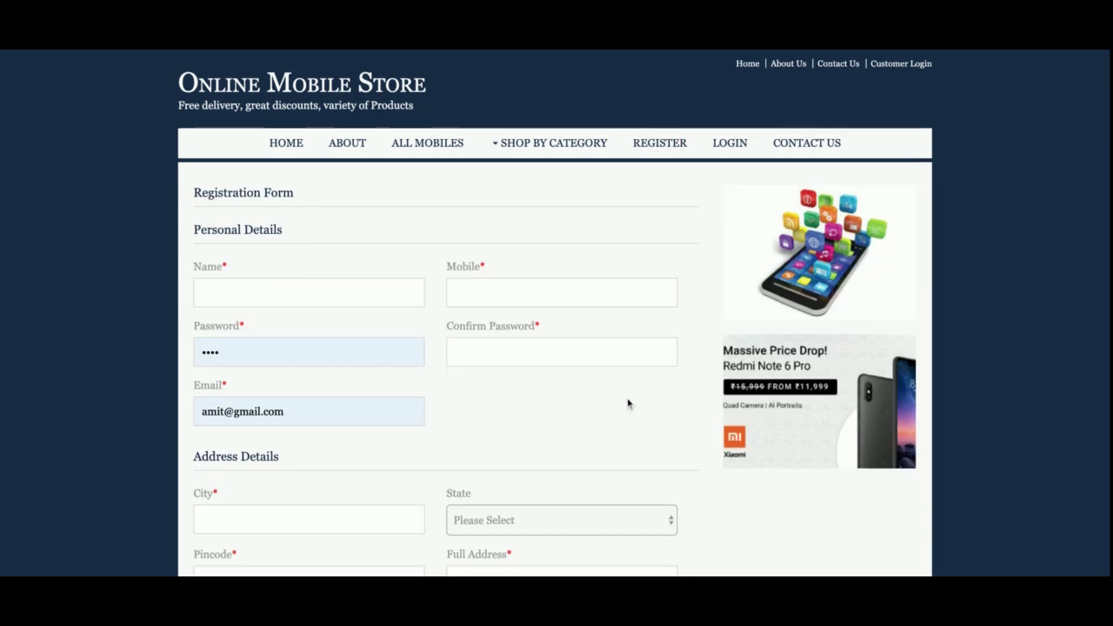
Scroll the registration page, view the Contact Us form, then go back to Home.
{"action": "scroll", "coordinate": [629, 400], "scroll_direction": "down", "scroll_amount": 3}
{"action": "scroll", "coordinate": [629, 402], "scroll_direction": "up", "scroll_amount": 3}
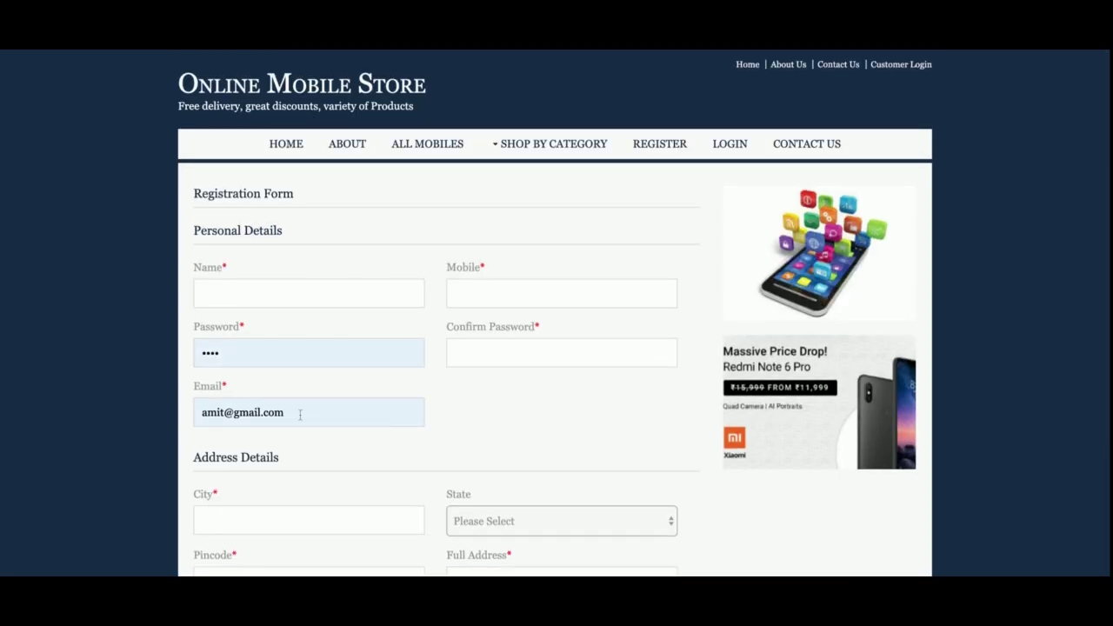
{"action": "left_click", "coordinate": [448, 447]}
{"action": "left_click", "coordinate": [808, 145]}
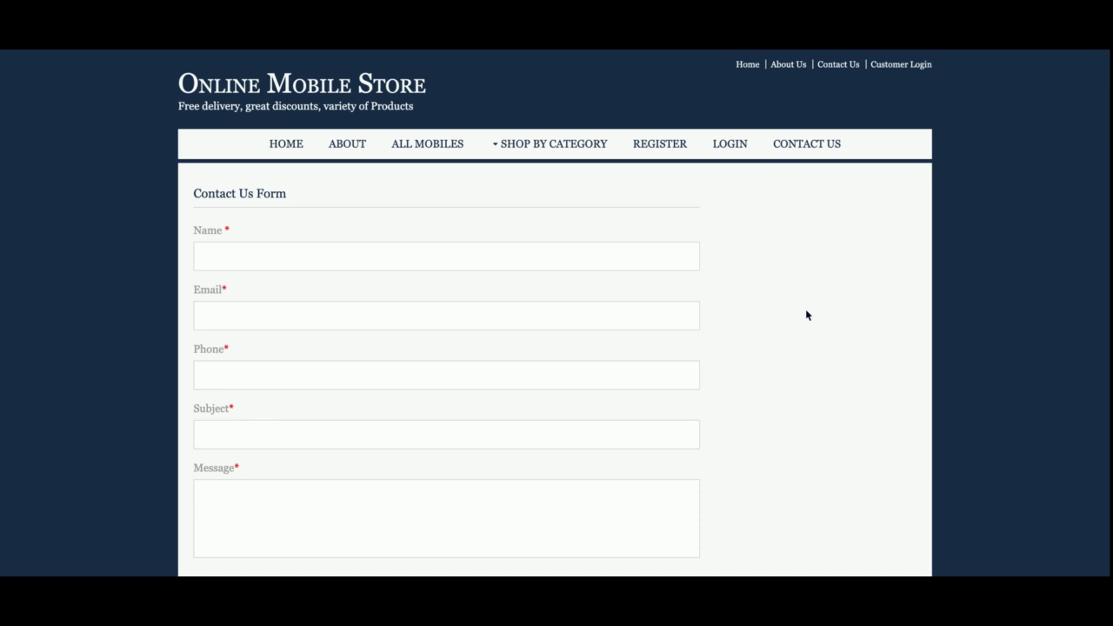
{"action": "left_click", "coordinate": [284, 148]}
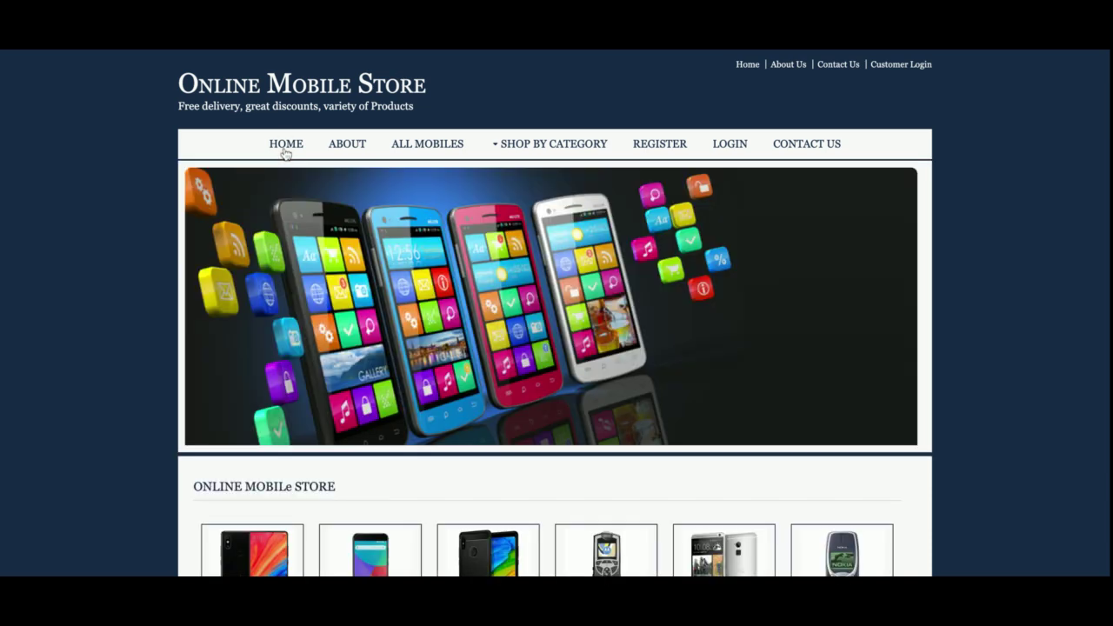